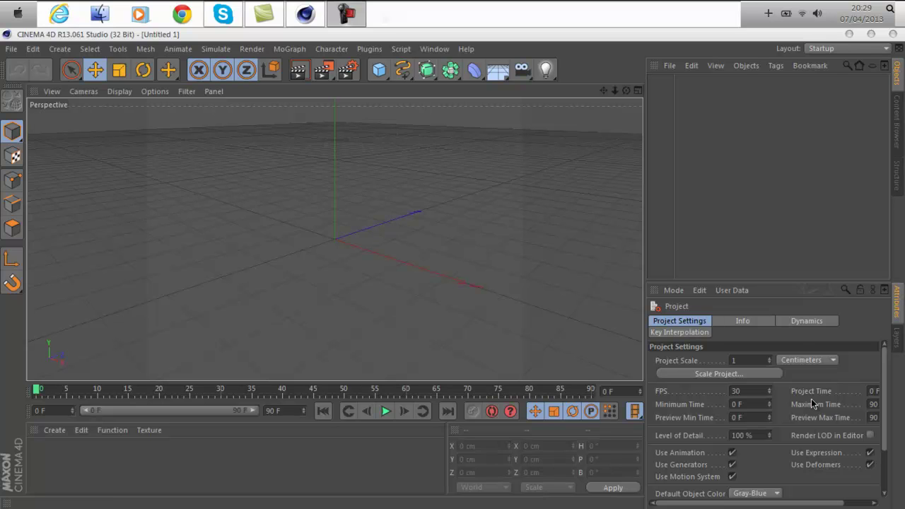
- Set the render output resolution to the 2560 x 1600 screen preset
{"action": "left_click", "coordinate": [341, 73]}
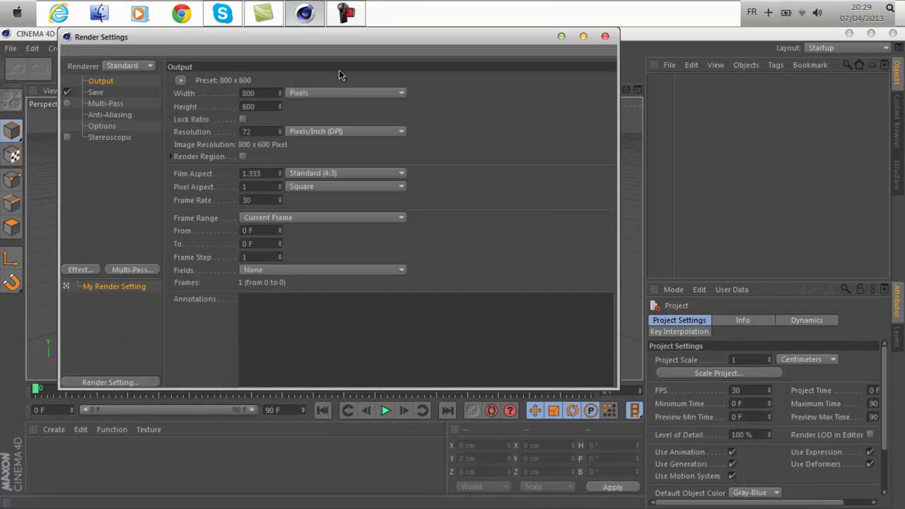
{"action": "left_click", "coordinate": [181, 80]}
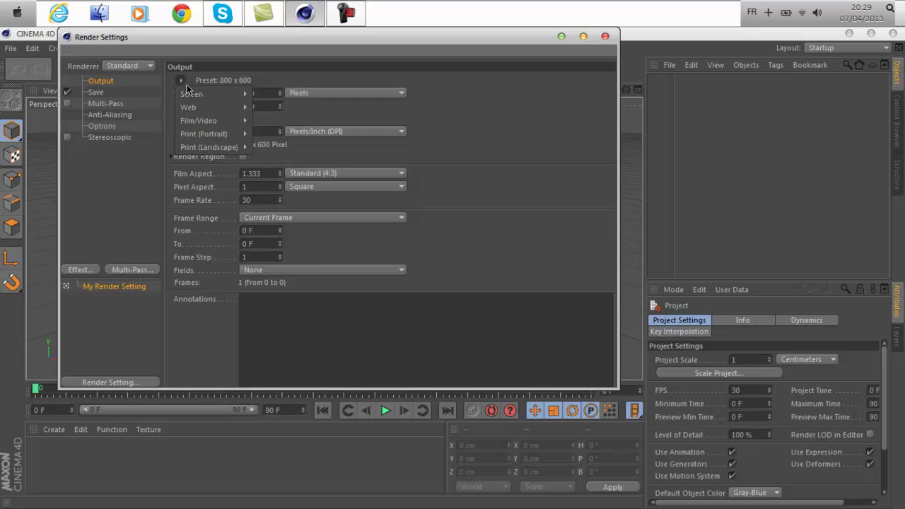
{"action": "mouse_move", "coordinate": [192, 92]}
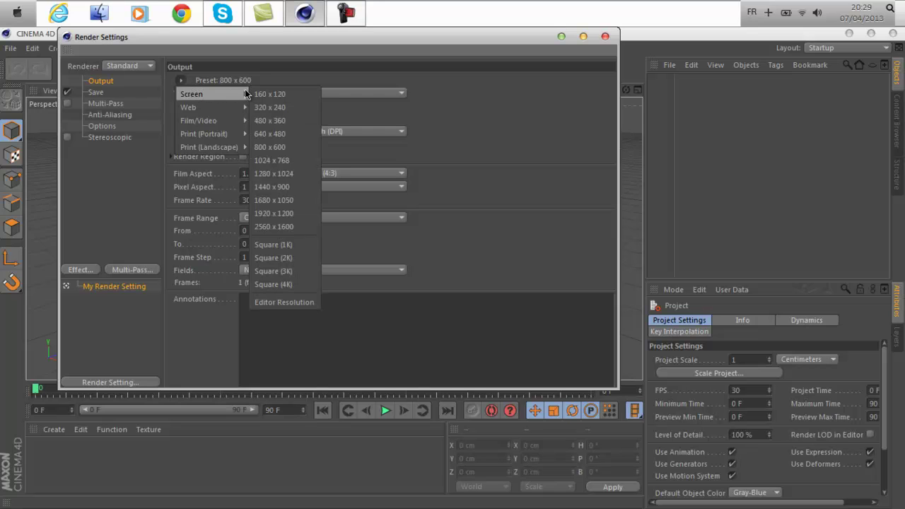
{"action": "left_click", "coordinate": [296, 228]}
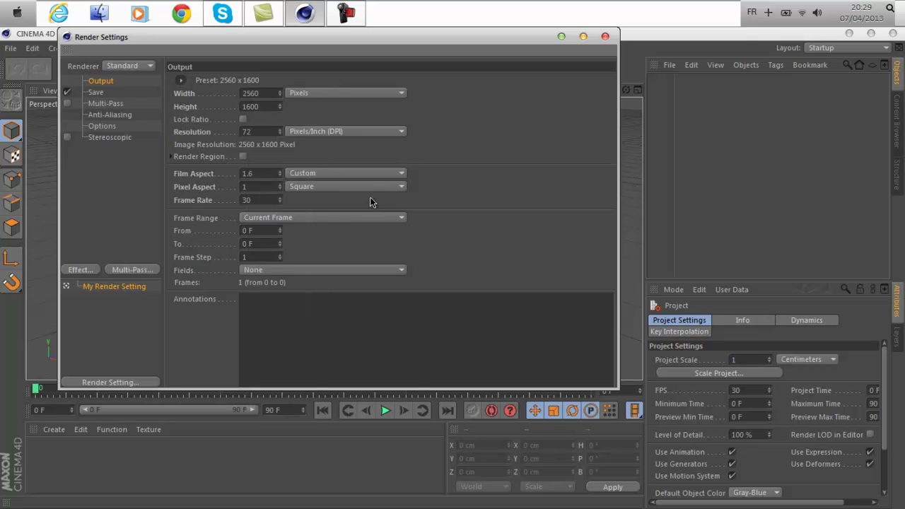
{"action": "left_click", "coordinate": [561, 37]}
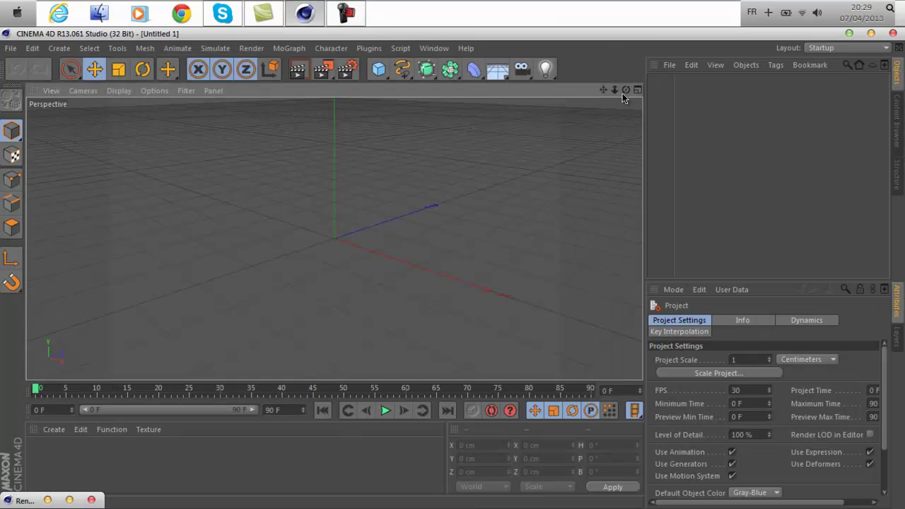
- Set the render's save format to PNG and enable its alpha channel
{"action": "left_click", "coordinate": [346, 69]}
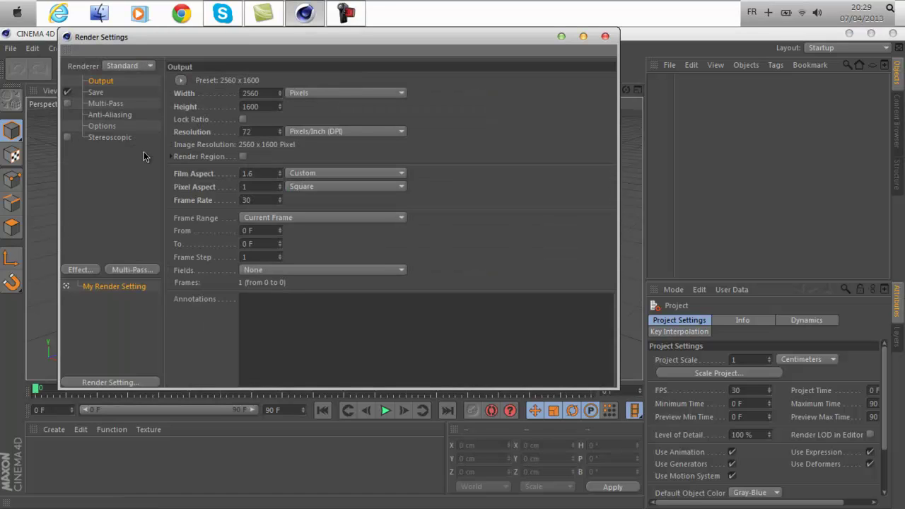
{"action": "left_click", "coordinate": [96, 92]}
{"action": "left_click", "coordinate": [316, 117]}
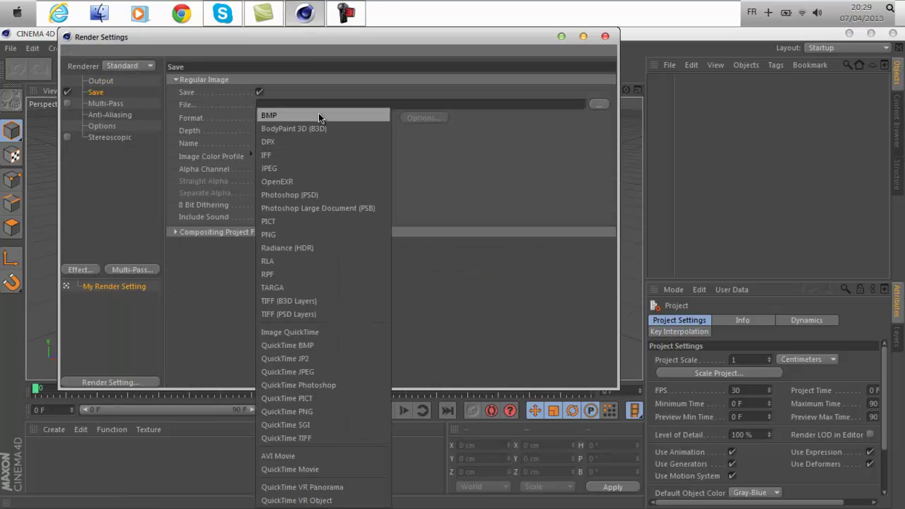
{"action": "left_click", "coordinate": [331, 238]}
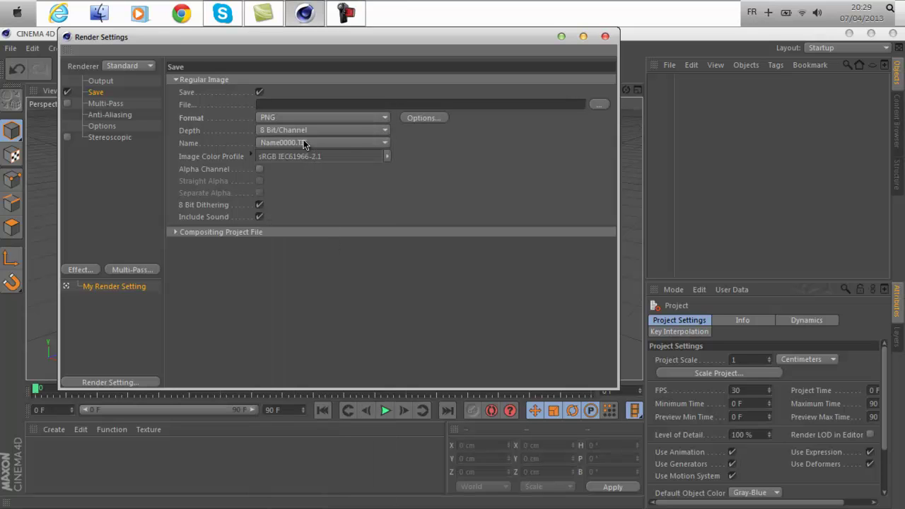
{"action": "left_click", "coordinate": [259, 170]}
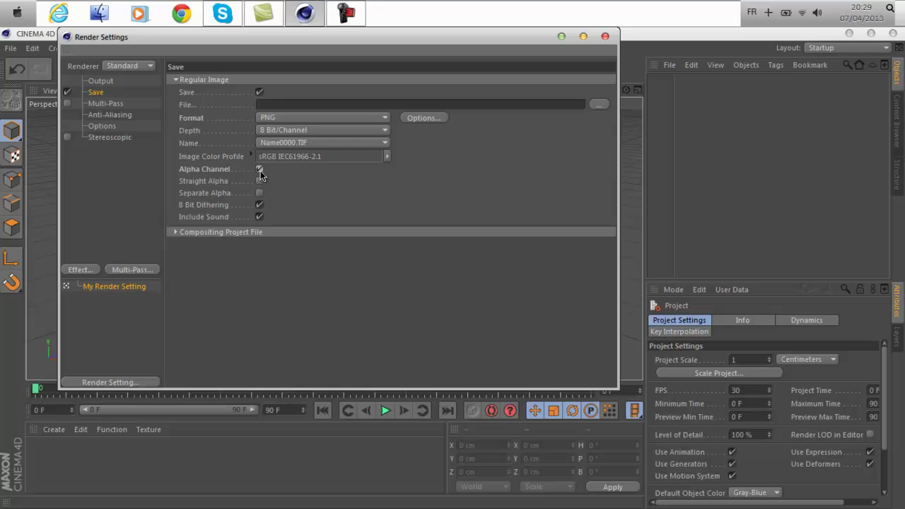
- Set the render output's film aspect to Panavision (2.39:1)
{"action": "left_click", "coordinate": [126, 104]}
{"action": "left_click", "coordinate": [106, 81]}
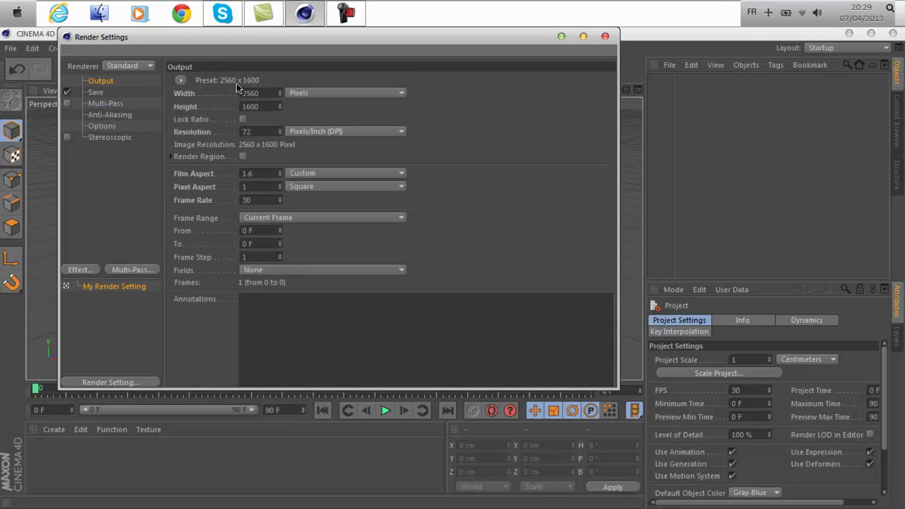
{"action": "left_click", "coordinate": [307, 173]}
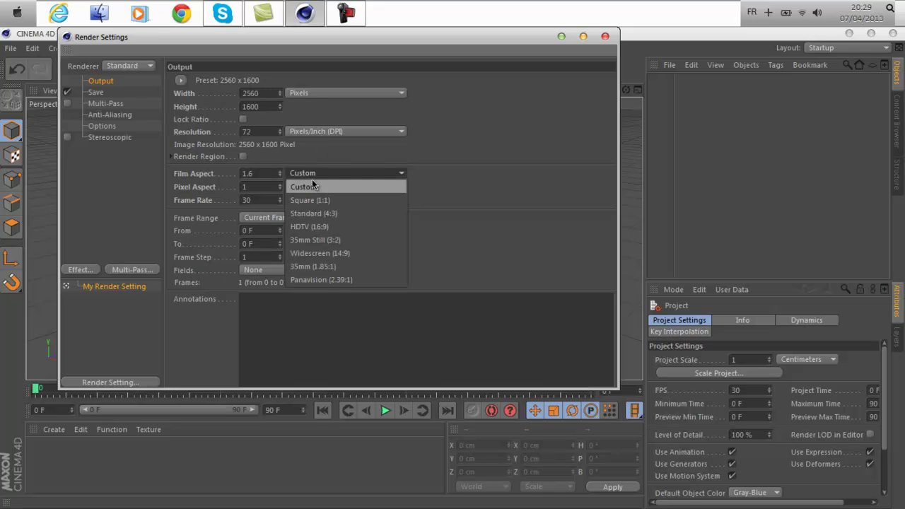
{"action": "left_click", "coordinate": [340, 281]}
{"action": "left_click", "coordinate": [562, 38]}
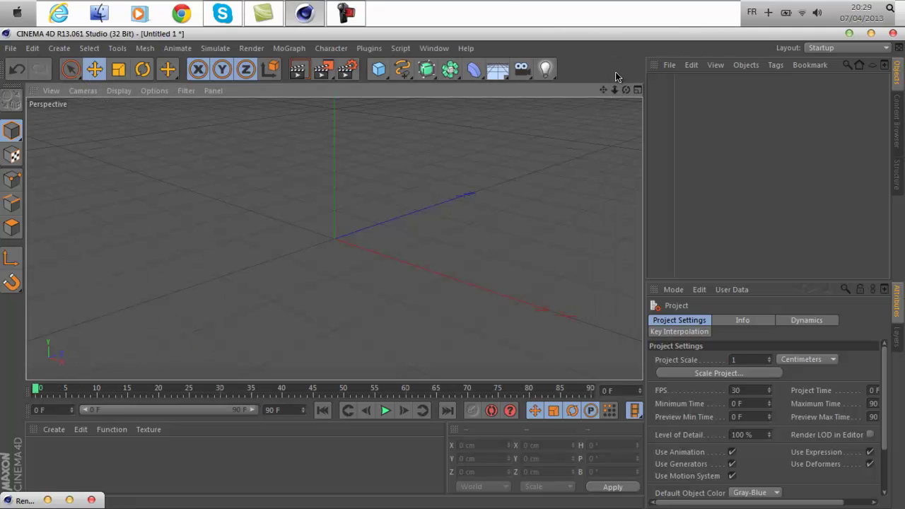
- Add the Global Illumination effect to the render settings
{"action": "left_click_drag", "start_coordinate": [456, 267], "coordinate": [452, 268]}
{"action": "left_click", "coordinate": [342, 70]}
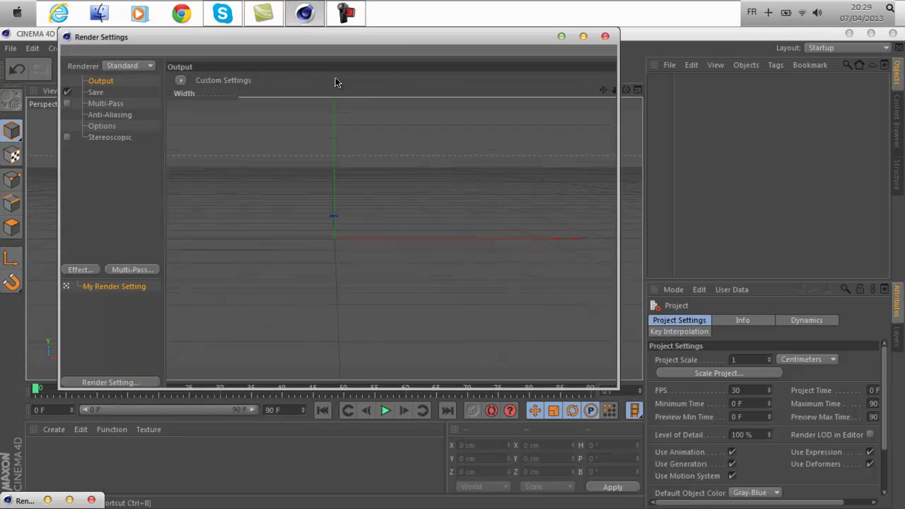
{"action": "left_click", "coordinate": [79, 270]}
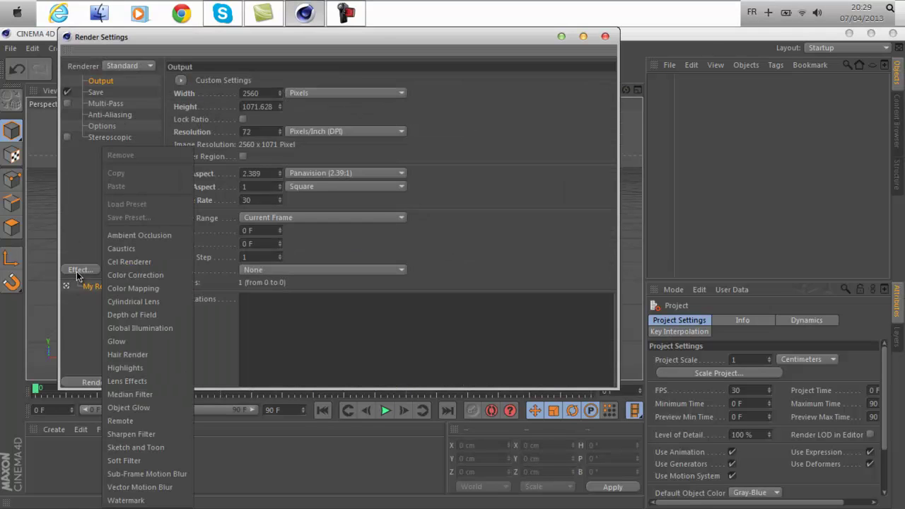
{"action": "left_click", "coordinate": [142, 329]}
{"action": "left_click", "coordinate": [606, 37]}
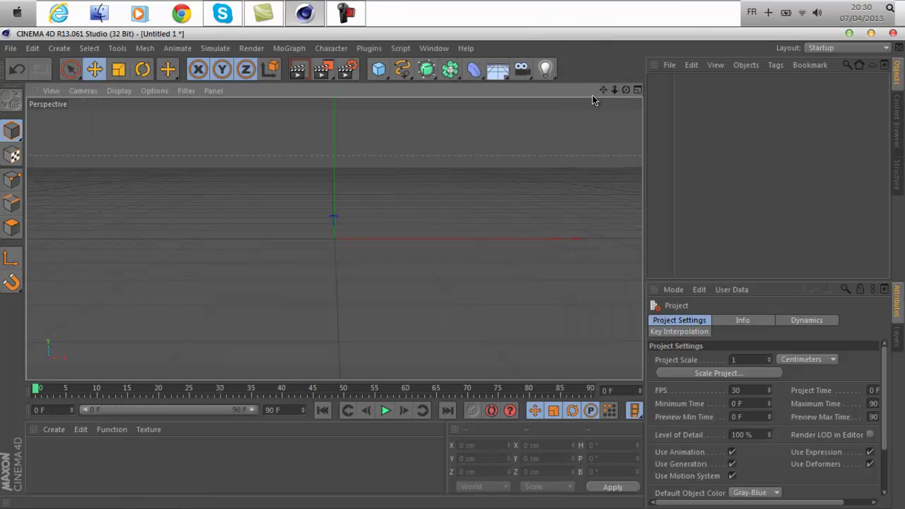
- Add a MoText object reading "Boumi13" and move it along X to about -413 cm so it is centred in view
{"action": "left_click", "coordinate": [289, 48]}
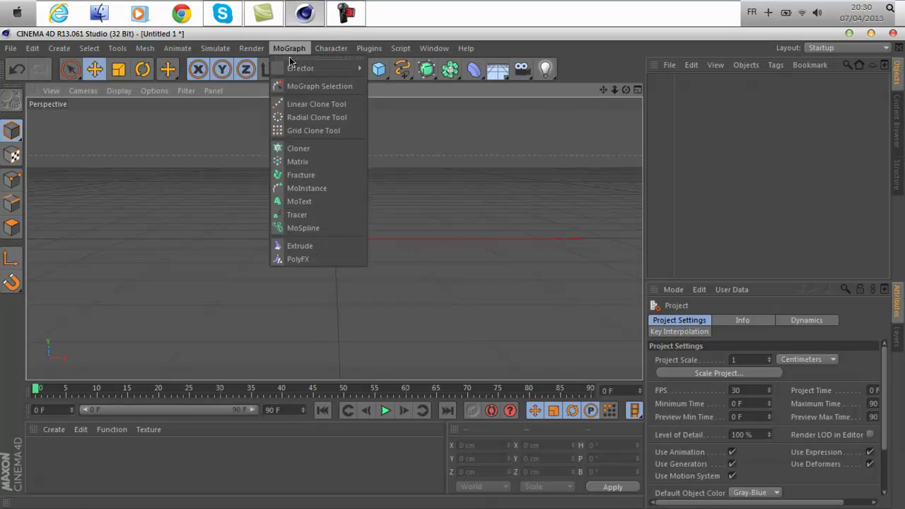
{"action": "left_click", "coordinate": [354, 201]}
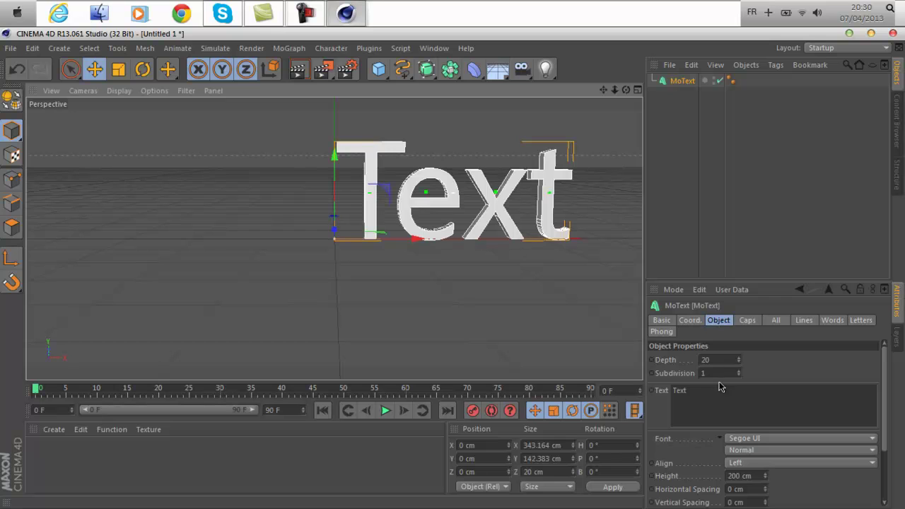
{"action": "left_click_drag", "start_coordinate": [715, 389], "coordinate": [666, 393]}
{"action": "type", "text": "Boumi13"}
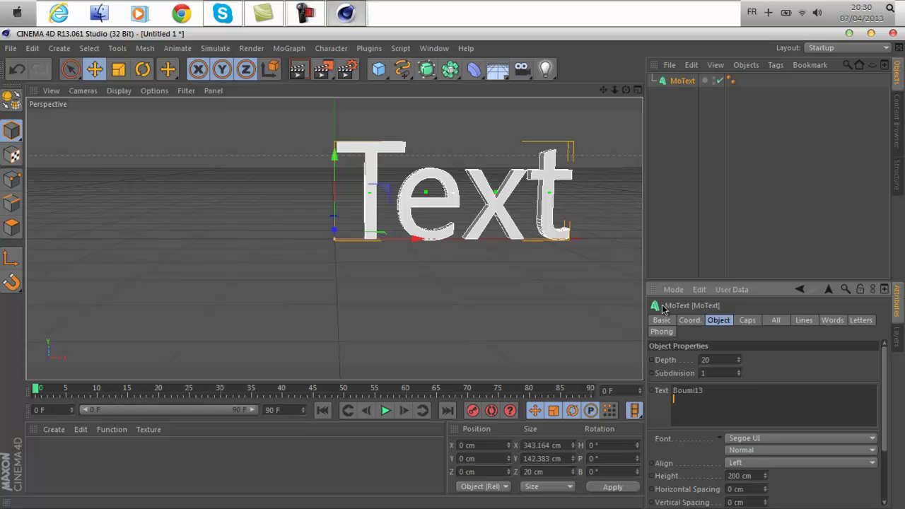
{"action": "left_click", "coordinate": [664, 256]}
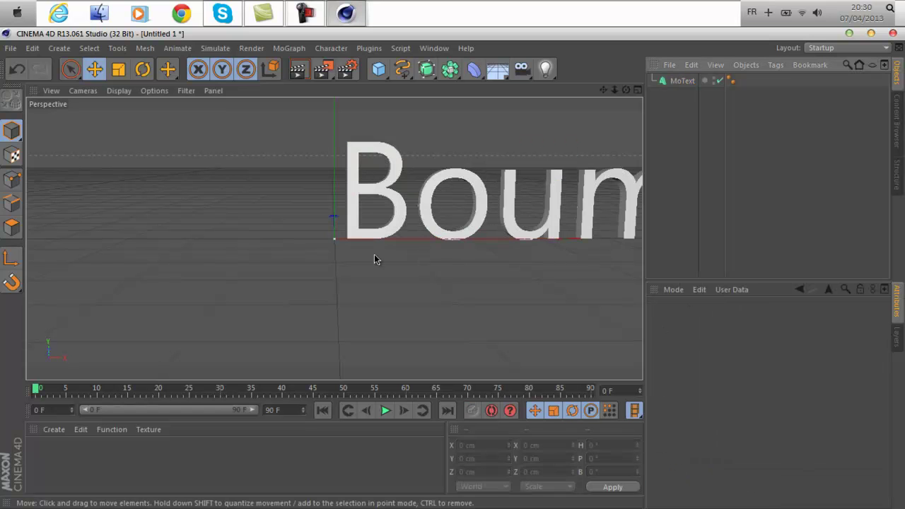
{"action": "left_click", "coordinate": [365, 232]}
{"action": "left_click_drag", "start_coordinate": [390, 248], "coordinate": [113, 242]}
- Create a material and set its color to red, about R 213, G 25, B 25
{"action": "double_click", "coordinate": [81, 449]}
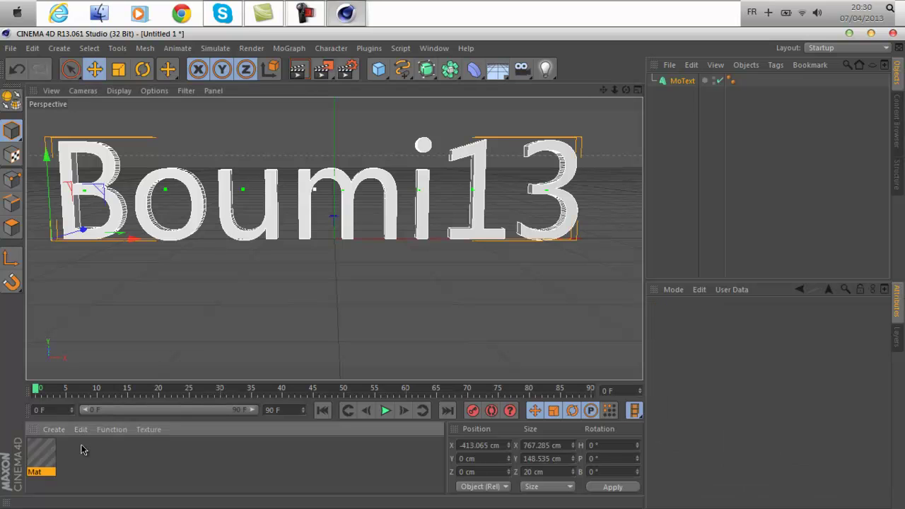
{"action": "double_click", "coordinate": [41, 455]}
{"action": "left_click", "coordinate": [350, 166]}
{"action": "left_click_drag", "start_coordinate": [352, 170], "coordinate": [351, 131]}
{"action": "left_click", "coordinate": [331, 227]}
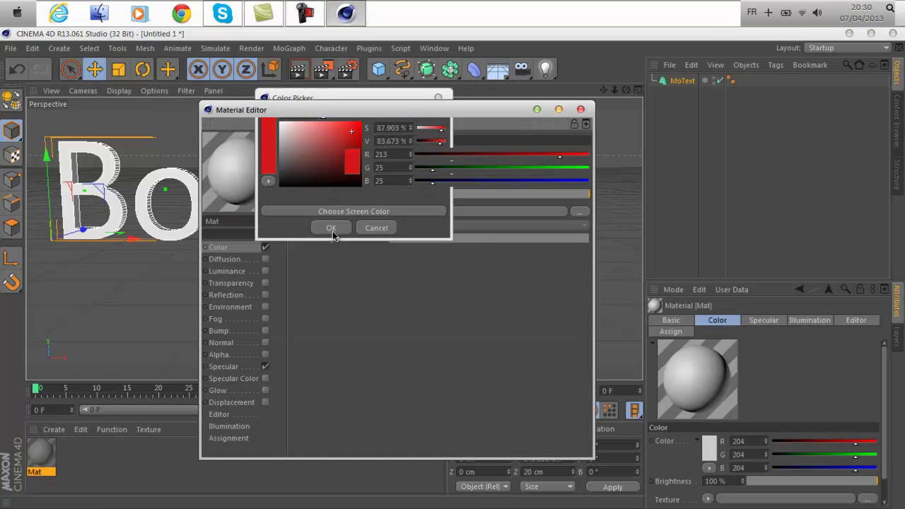
- Enable reflection on the red material at about 29 % brightness and apply the material to the text
{"action": "left_click", "coordinate": [265, 295]}
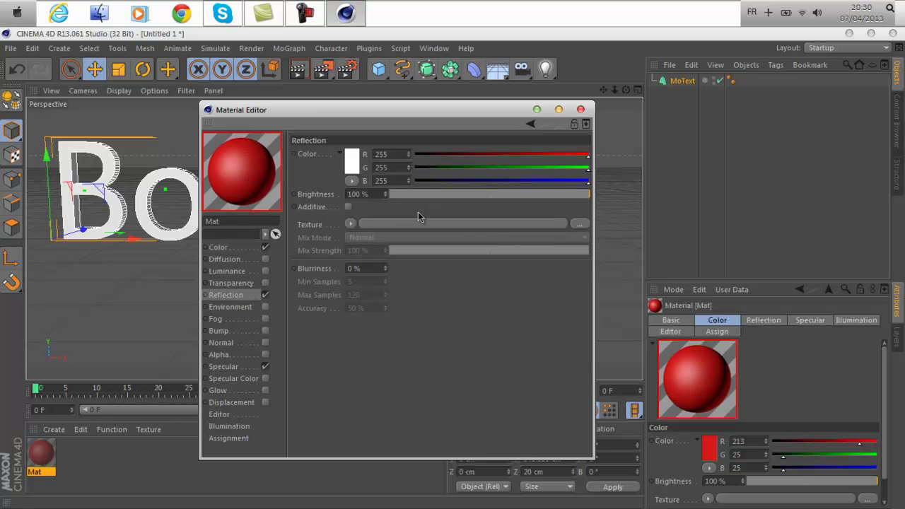
{"action": "left_click_drag", "start_coordinate": [405, 193], "coordinate": [448, 190]}
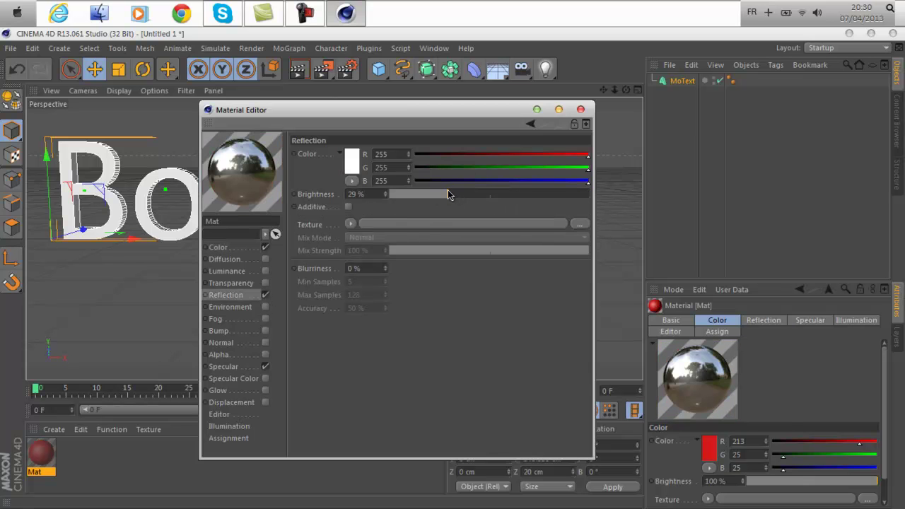
{"action": "left_click", "coordinate": [580, 109]}
{"action": "left_click_drag", "start_coordinate": [42, 447], "coordinate": [144, 210]}
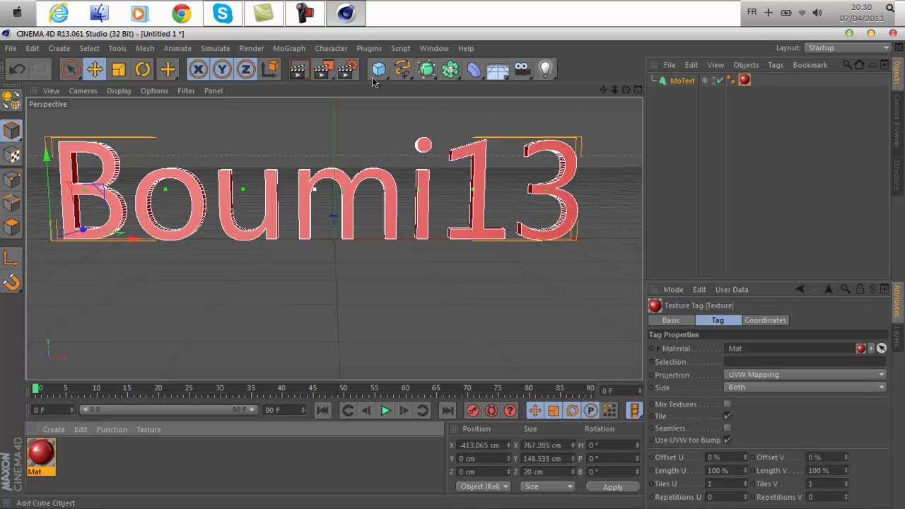
- Add a cube and reshape it into a flat plane about 824 cm in X, 0 cm in Y and 704 cm in Z
{"action": "left_click_drag", "start_coordinate": [377, 75], "coordinate": [493, 90]}
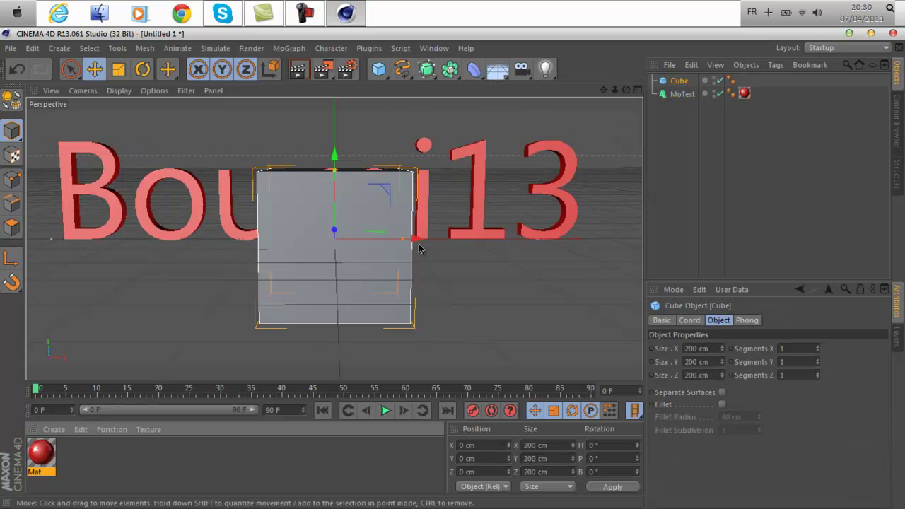
{"action": "left_click_drag", "start_coordinate": [404, 241], "coordinate": [617, 236]}
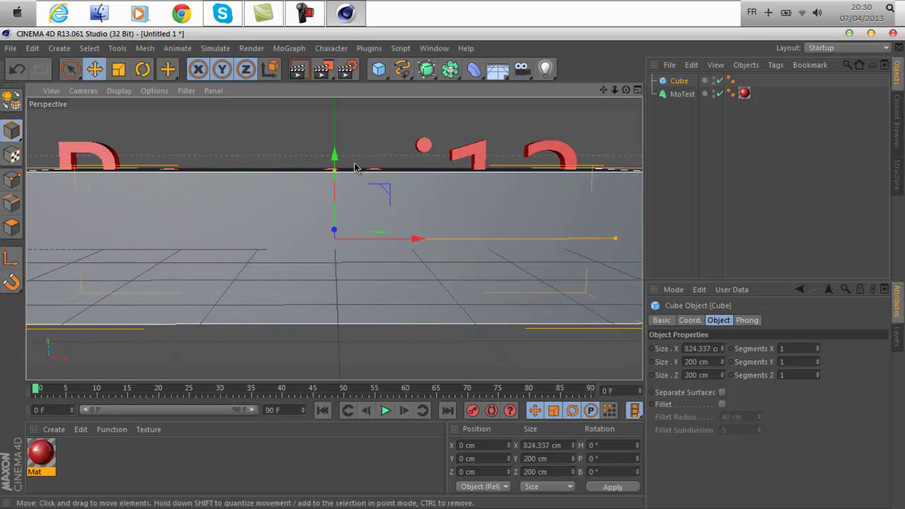
{"action": "left_click_drag", "start_coordinate": [337, 171], "coordinate": [346, 247]}
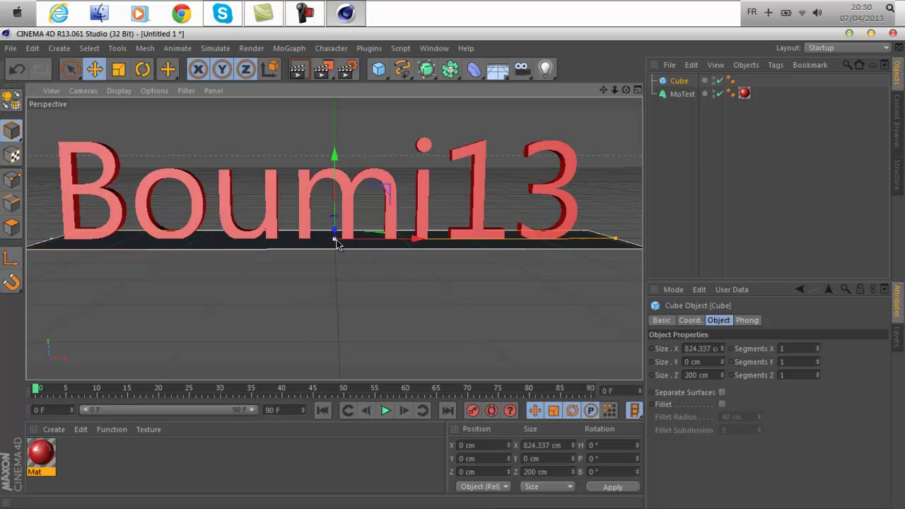
{"action": "left_click_drag", "start_coordinate": [335, 235], "coordinate": [334, 211]}
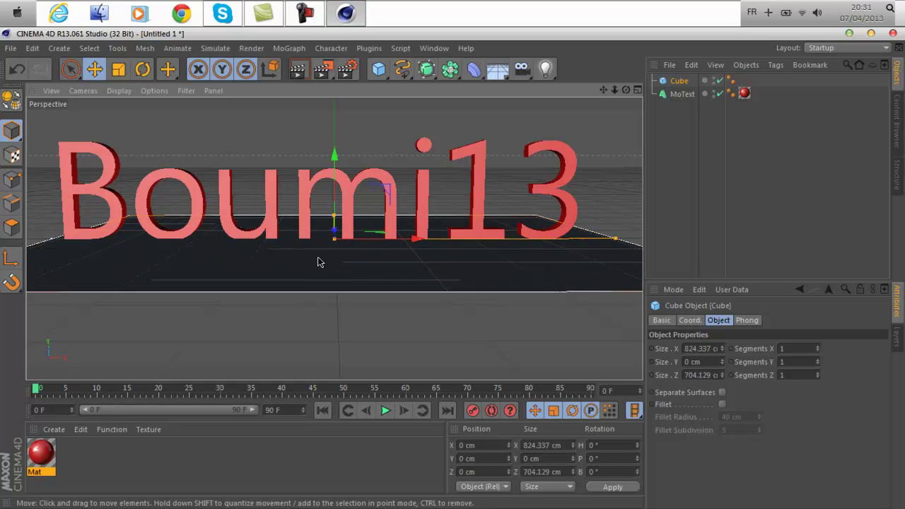
- Create a second material with Luminance enabled at 300 % brightness and apply it to the flattened cube
{"action": "double_click", "coordinate": [124, 454]}
{"action": "double_click", "coordinate": [32, 459]}
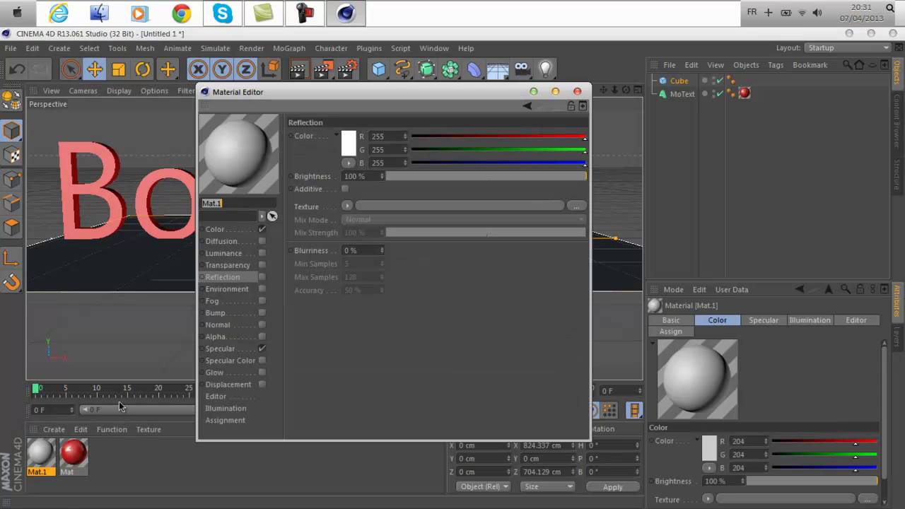
{"action": "left_click", "coordinate": [262, 253]}
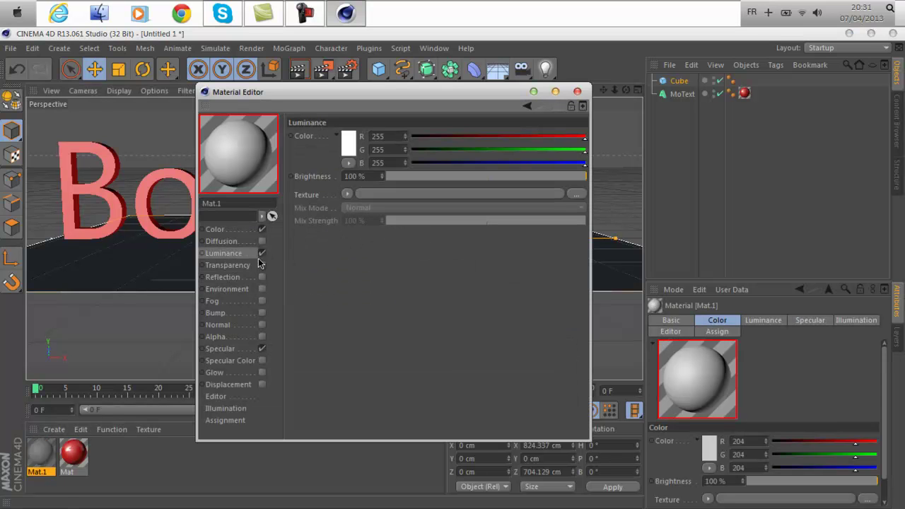
{"action": "double_click", "coordinate": [353, 176]}
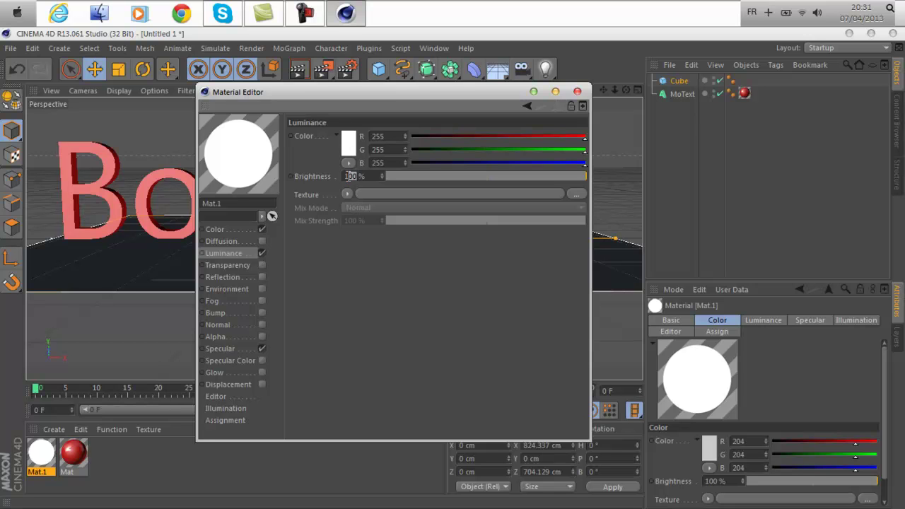
{"action": "type", "text": "300"}
{"action": "key", "text": "Return"}
{"action": "left_click", "coordinate": [577, 92]}
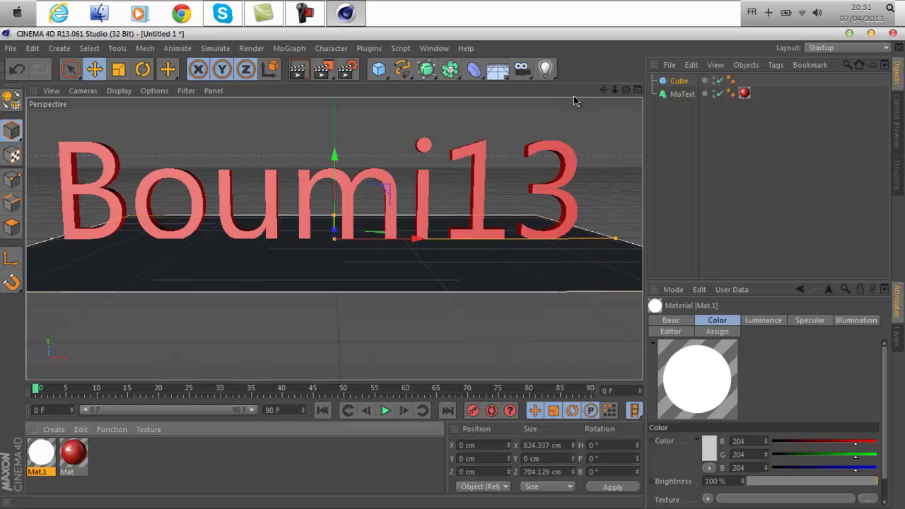
{"action": "left_click_drag", "start_coordinate": [41, 451], "coordinate": [194, 283]}
- Raise the luminous plane above the text to about 236 cm in Y and render the scene to the Picture Viewer
{"action": "left_click_drag", "start_coordinate": [334, 188], "coordinate": [328, 206]}
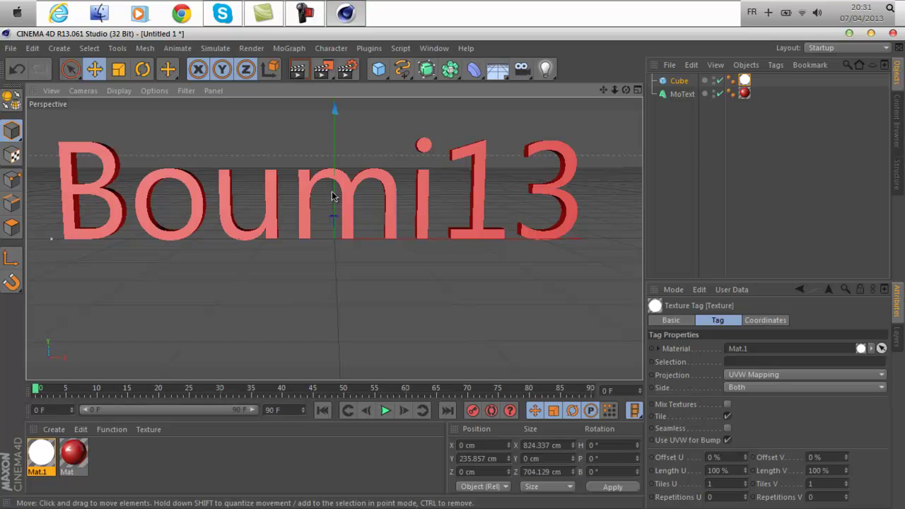
{"action": "left_click", "coordinate": [324, 73]}
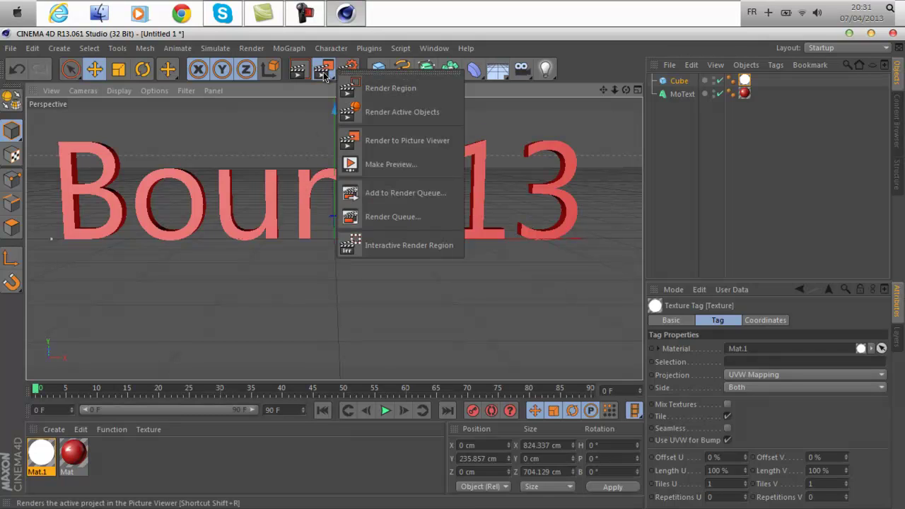
{"action": "left_click", "coordinate": [373, 141]}
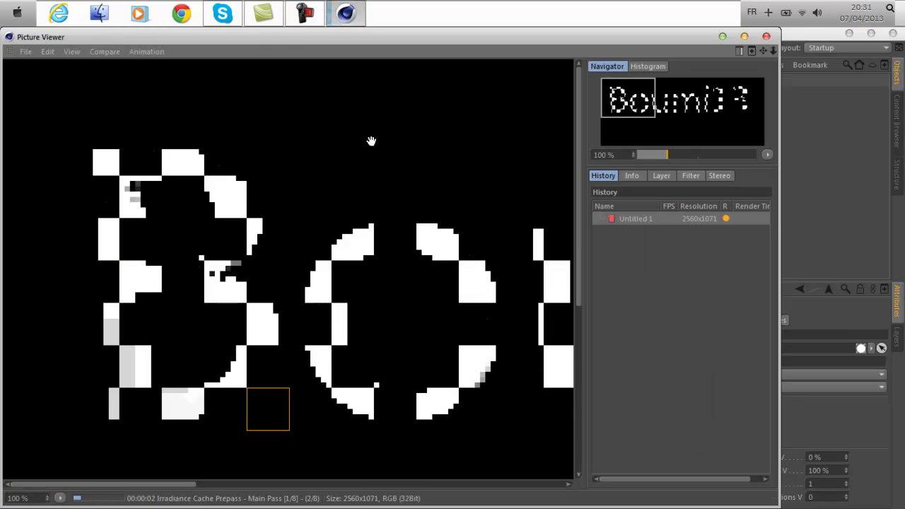
- Examine the save options for the rendered image, including the PNG format and alpha channel settings, and dismiss them without saving
{"action": "scroll", "coordinate": [371, 142], "scroll_direction": "down", "scroll_amount": 2}
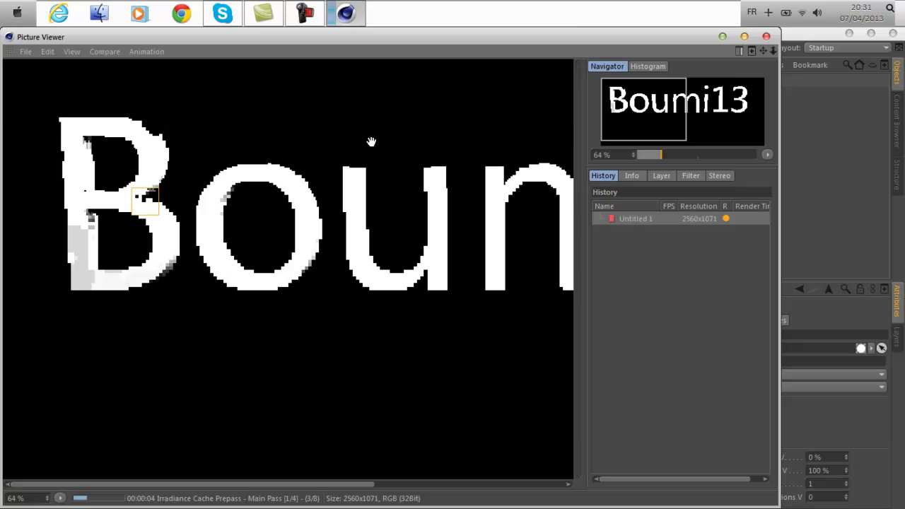
{"action": "scroll", "coordinate": [372, 141], "scroll_direction": "down", "scroll_amount": 3}
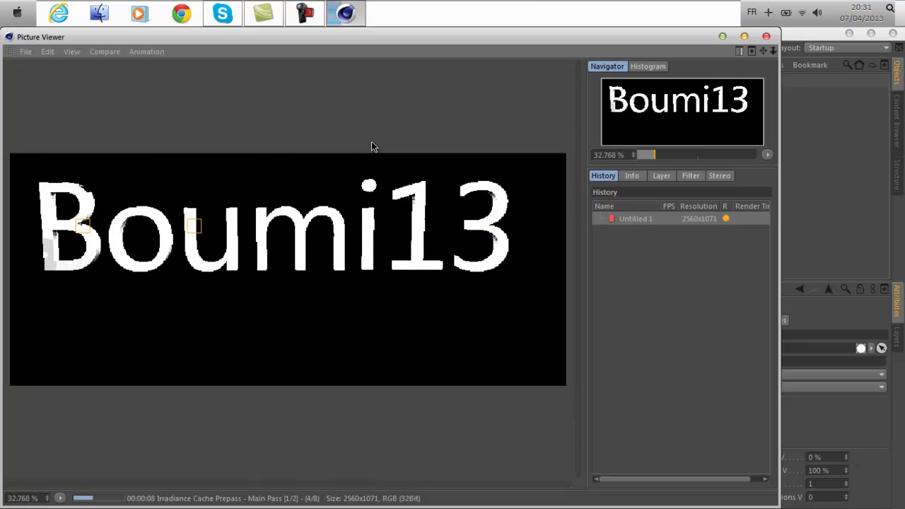
{"action": "left_click", "coordinate": [25, 52]}
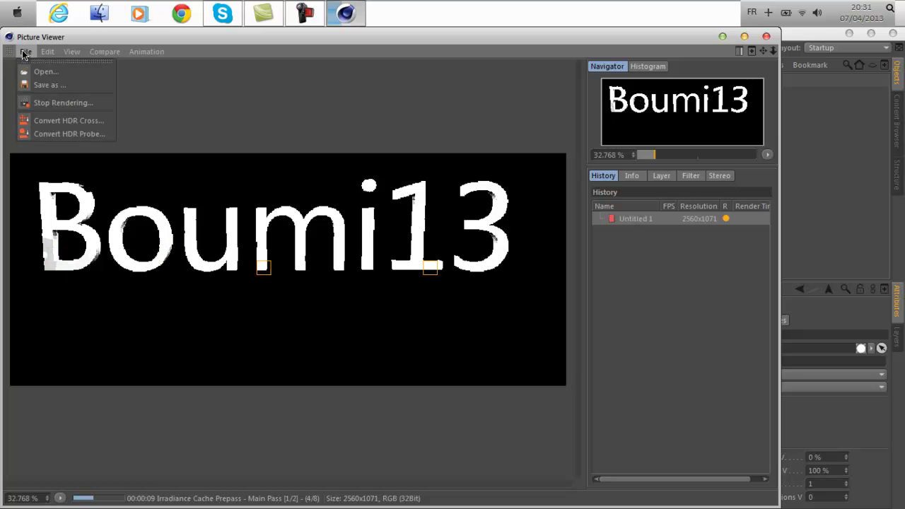
{"action": "left_click", "coordinate": [52, 88]}
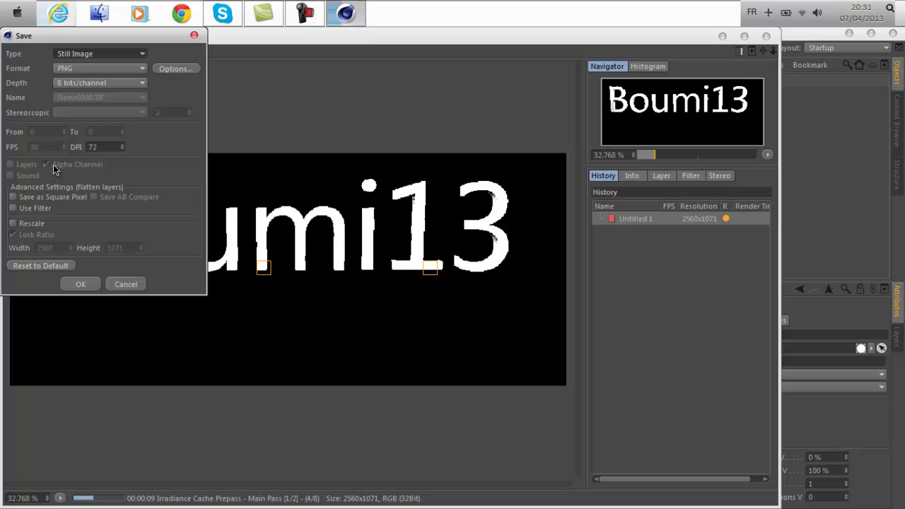
{"action": "left_click", "coordinate": [193, 36]}
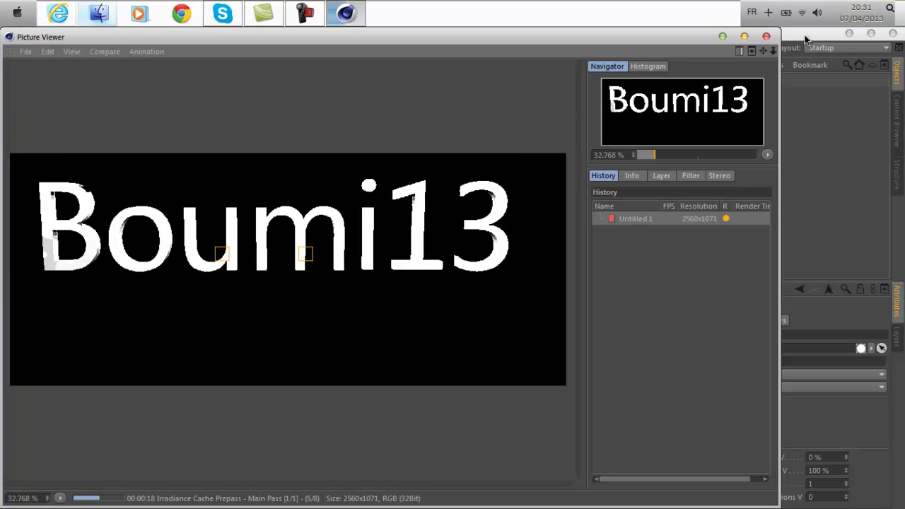
- Close the Picture Viewer and stop the render that is still calculating
{"action": "left_click", "coordinate": [767, 36]}
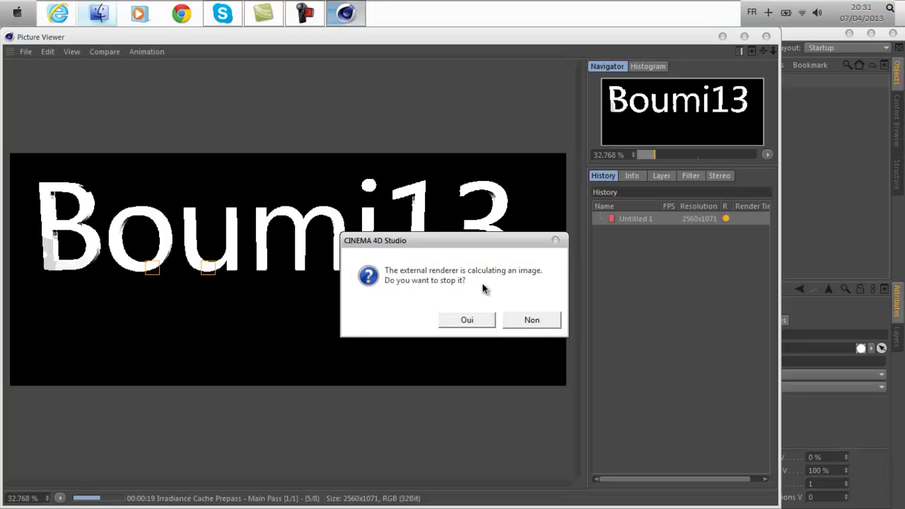
{"action": "left_click", "coordinate": [476, 319]}
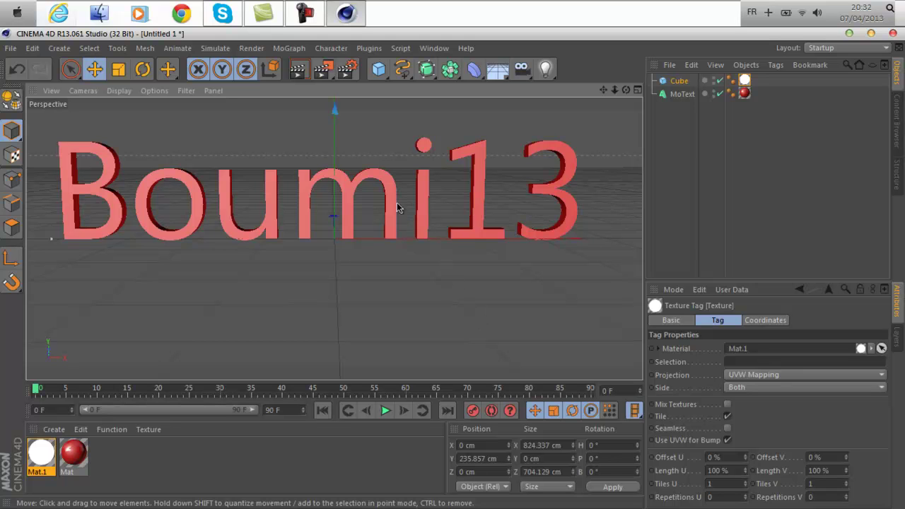
{"action": "left_click", "coordinate": [298, 15]}
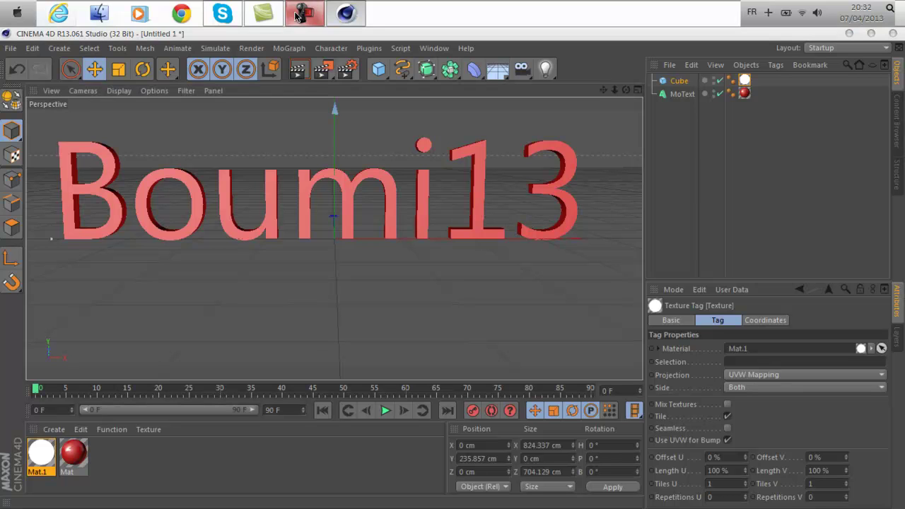